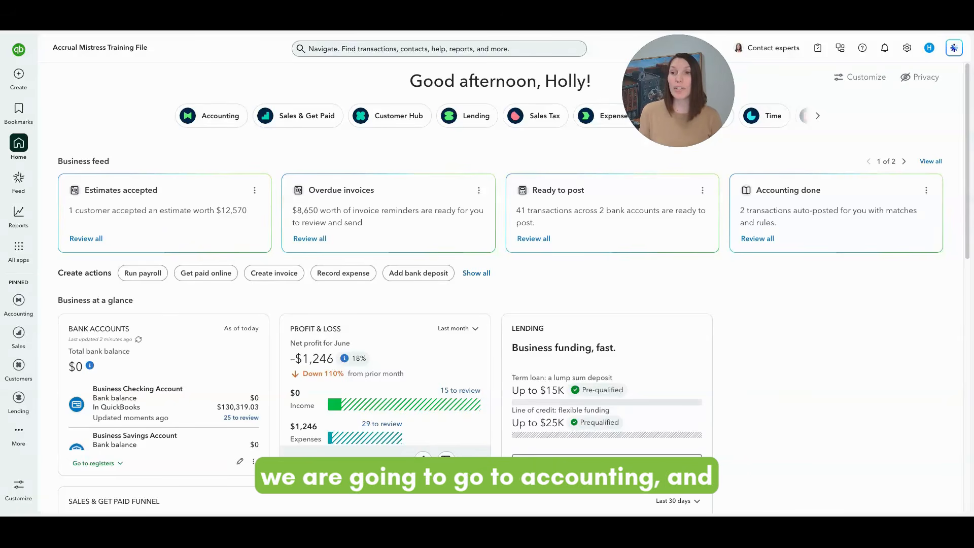
- Open the bank transactions page and look through the pending transactions of the Business Checking Account
click(231, 119)
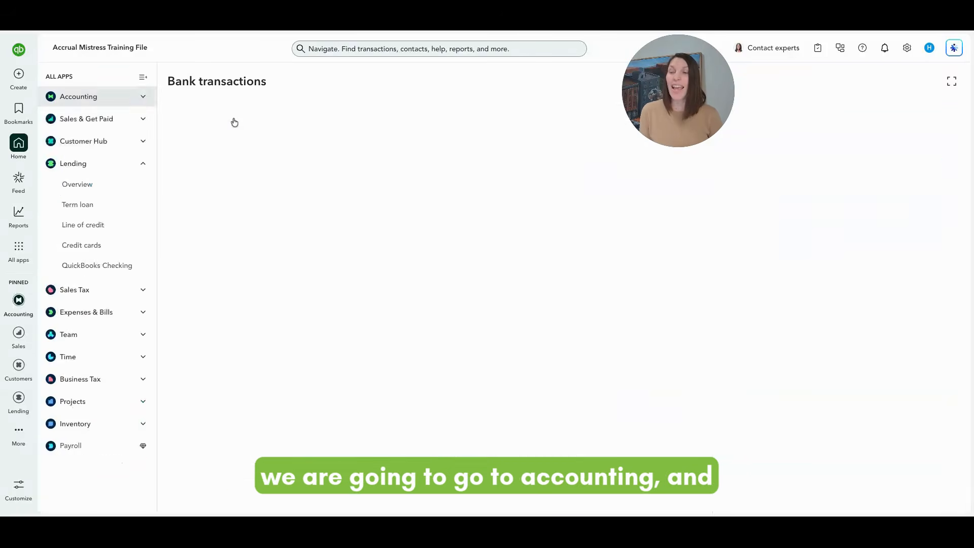
click(142, 118)
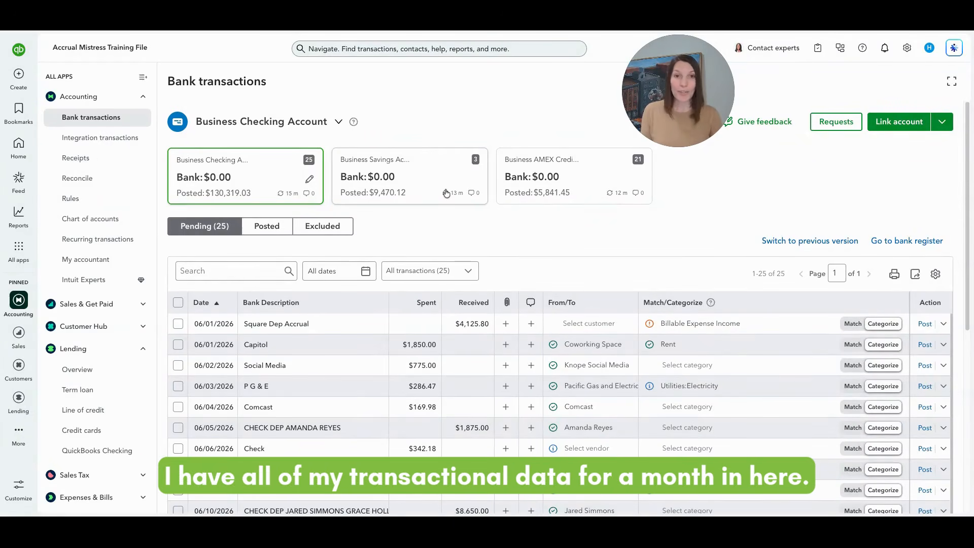
scroll(449, 276, down, 1)
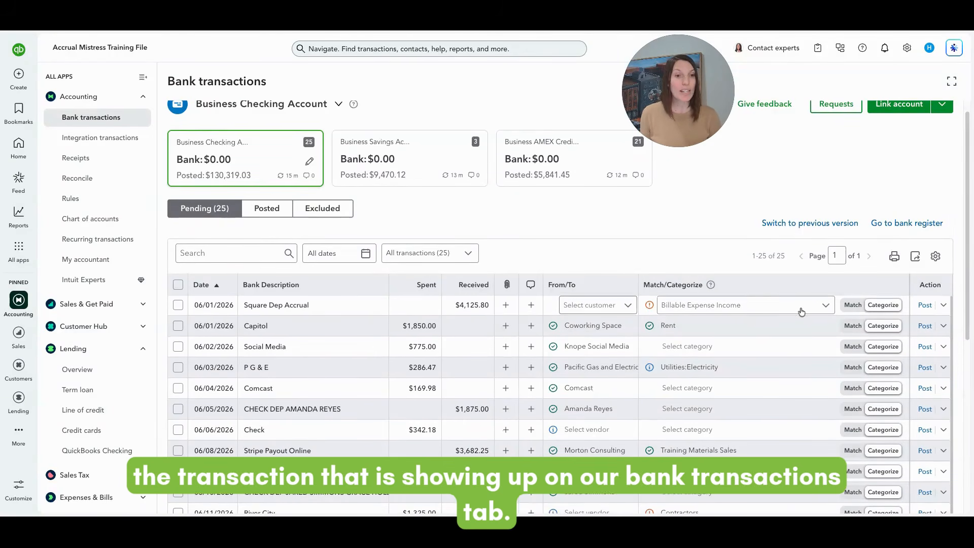
scroll(817, 305, down, 5)
scroll(820, 351, down, 1)
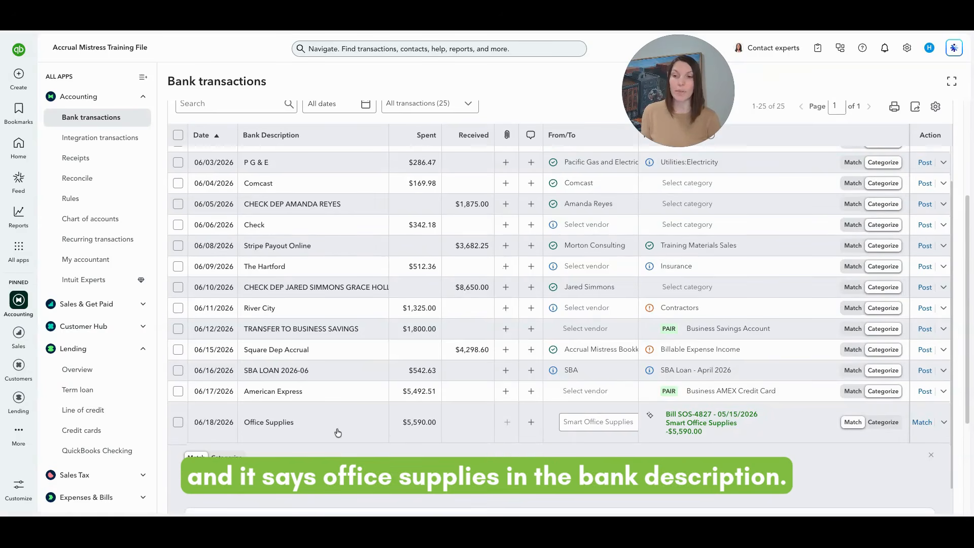
- Expand the 06/18/2026 Office Supplies transaction and examine its full bank description and suggested bill match
click(337, 430)
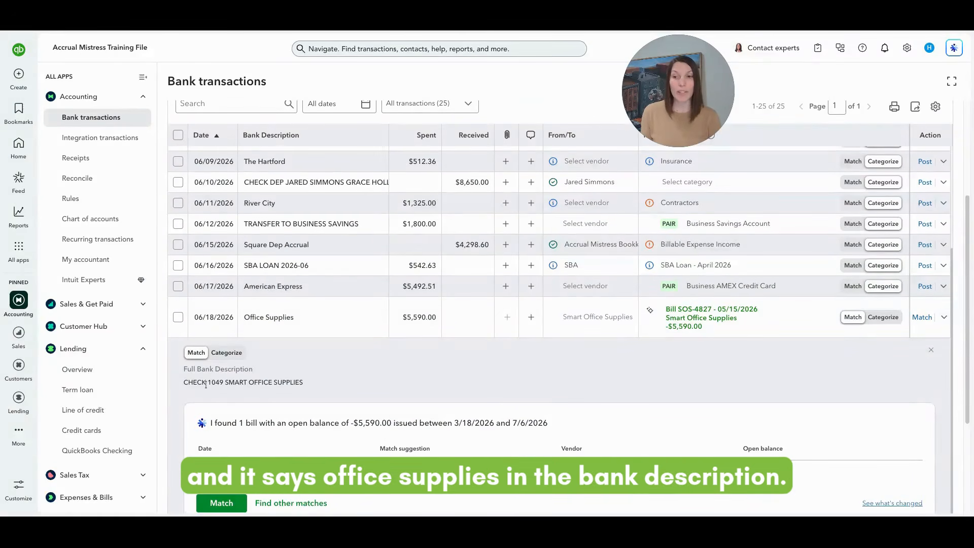
scroll(329, 382, down, 1)
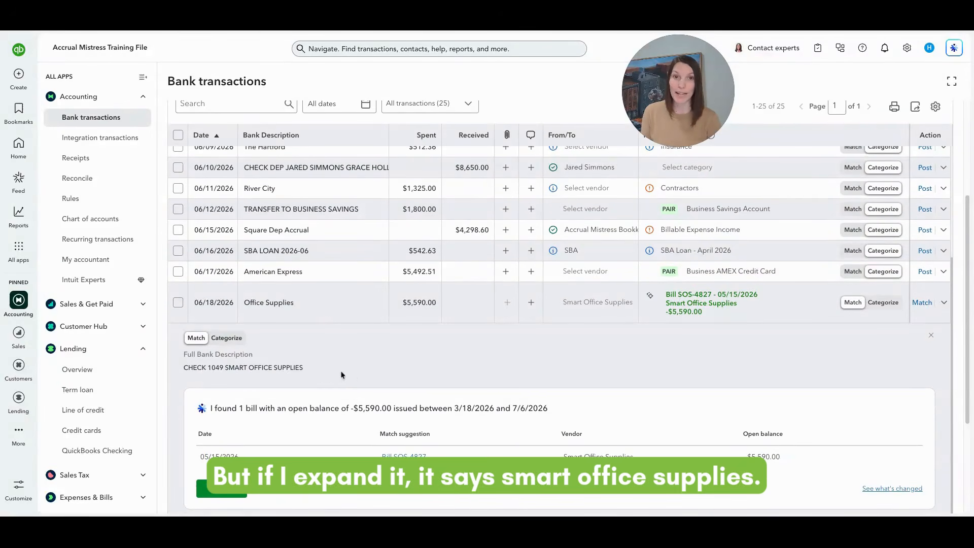
scroll(385, 376, down, 1)
scroll(386, 377, down, 1)
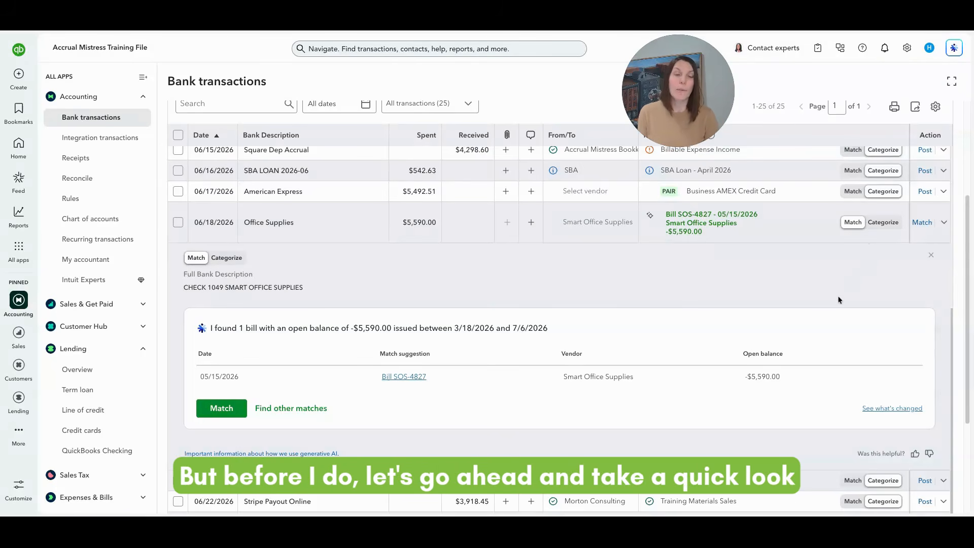
scroll(826, 307, up, 1)
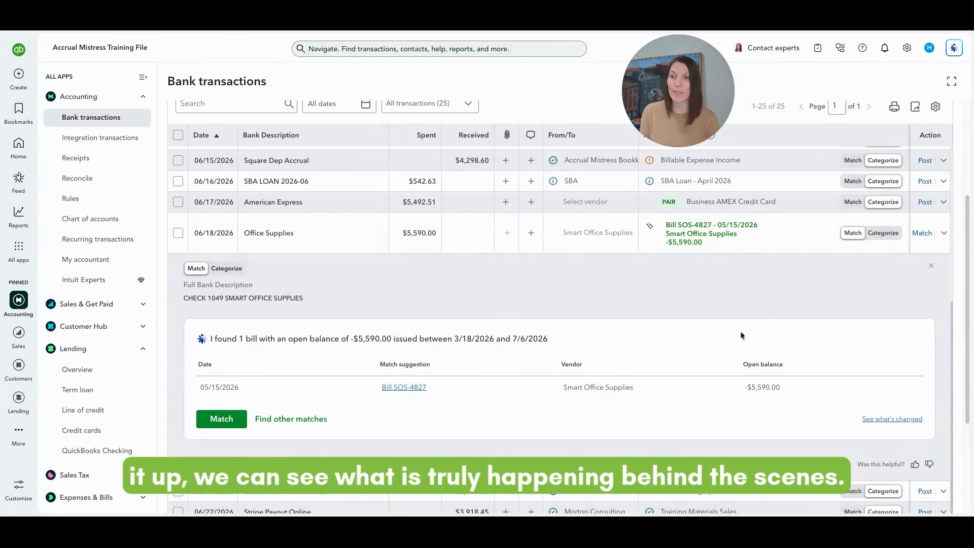
- Open the Accounts payable aging summary report and widen the vendor name column to read the full name
mouse_move(13, 222)
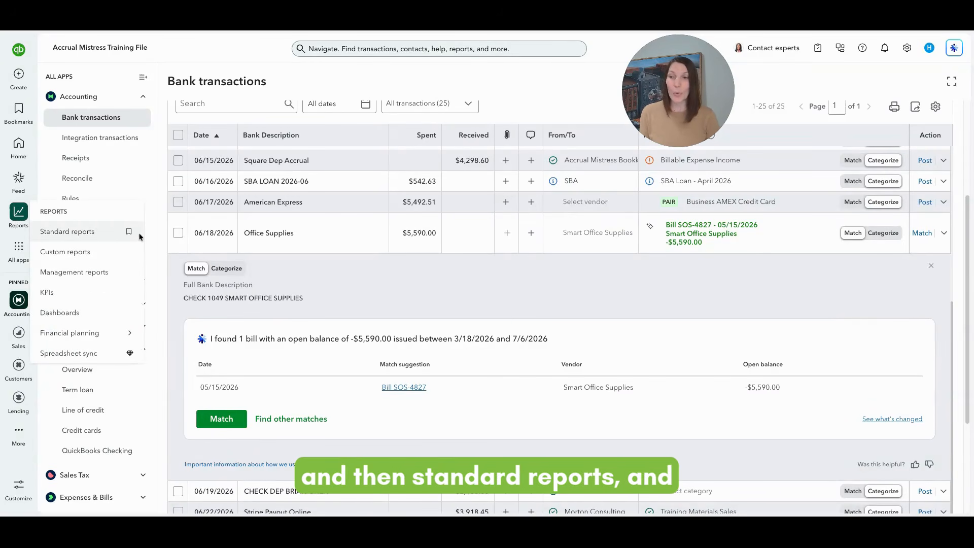
click(106, 237)
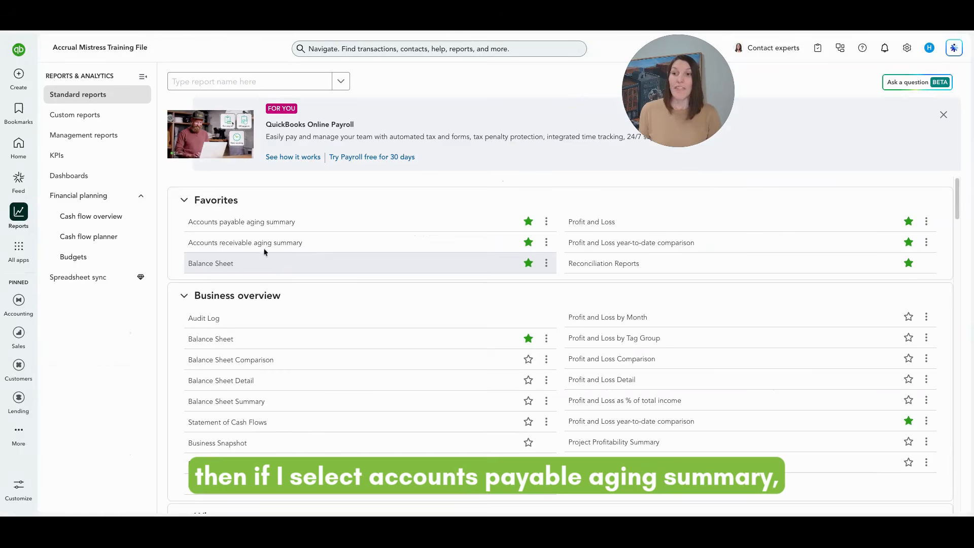
click(243, 227)
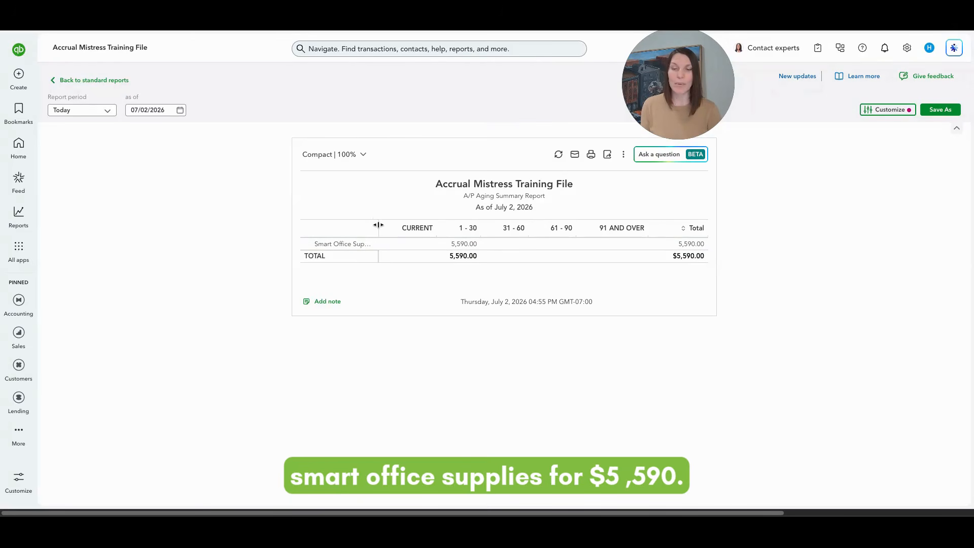
drag(379, 225, 414, 225)
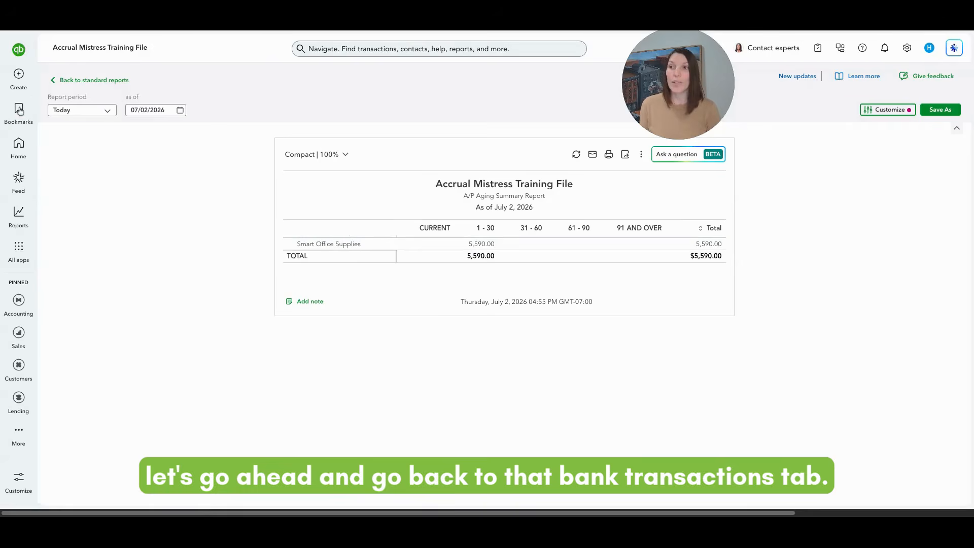
- Return to the bank transactions and match the 06/18/2026 Office Supplies payment to its suggested Smart Office Supplies bill
mouse_move(18, 110)
click(95, 202)
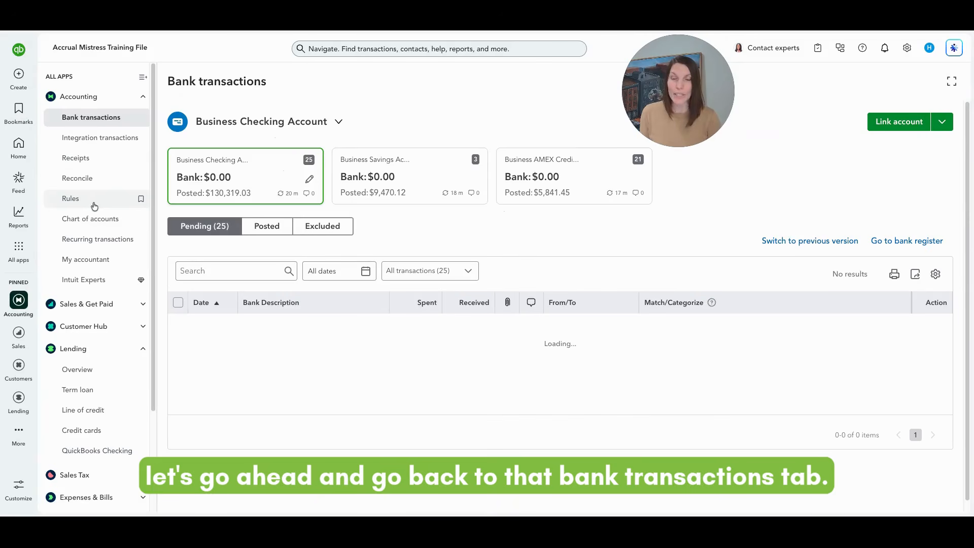
scroll(474, 263, down, 6)
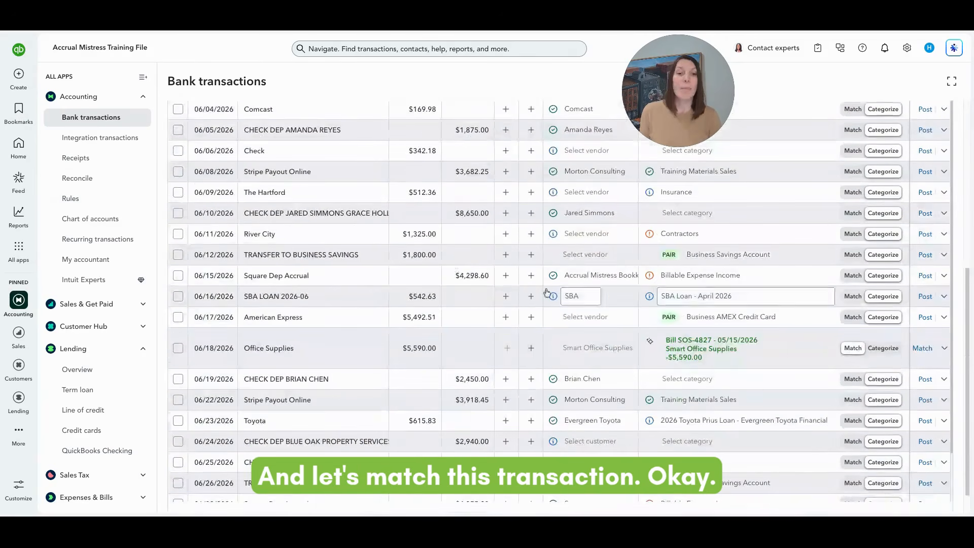
click(922, 348)
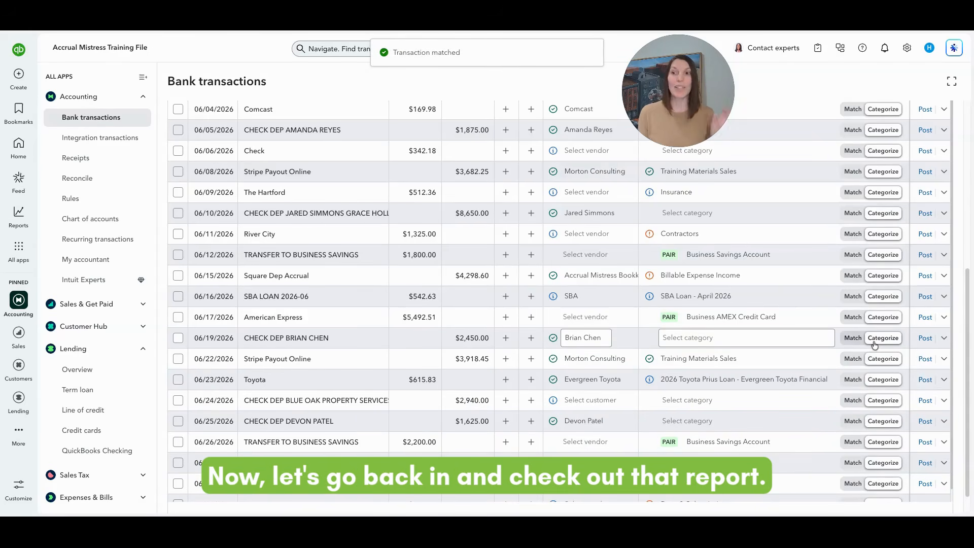
- Reopen the Accounts payable aging summary report to check for remaining open bills
mouse_move(17, 217)
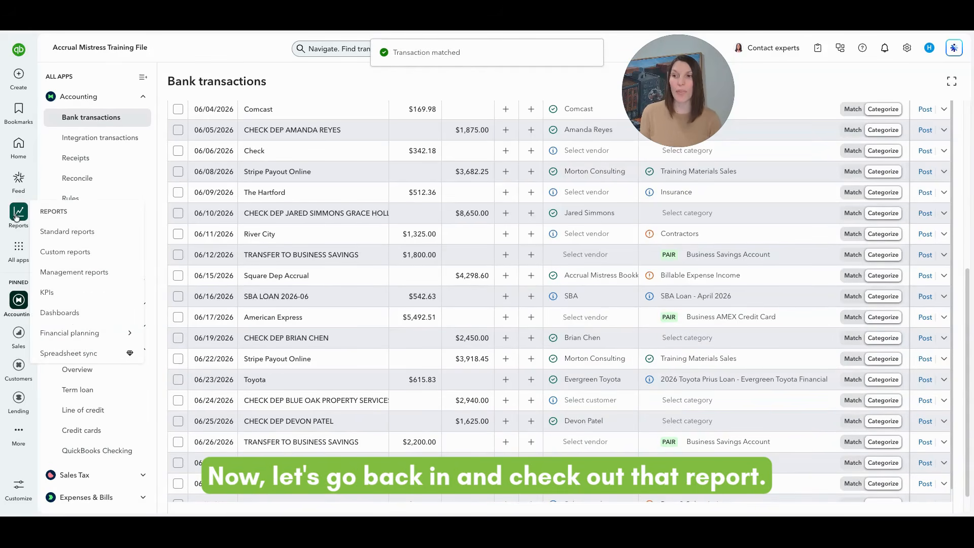
click(76, 236)
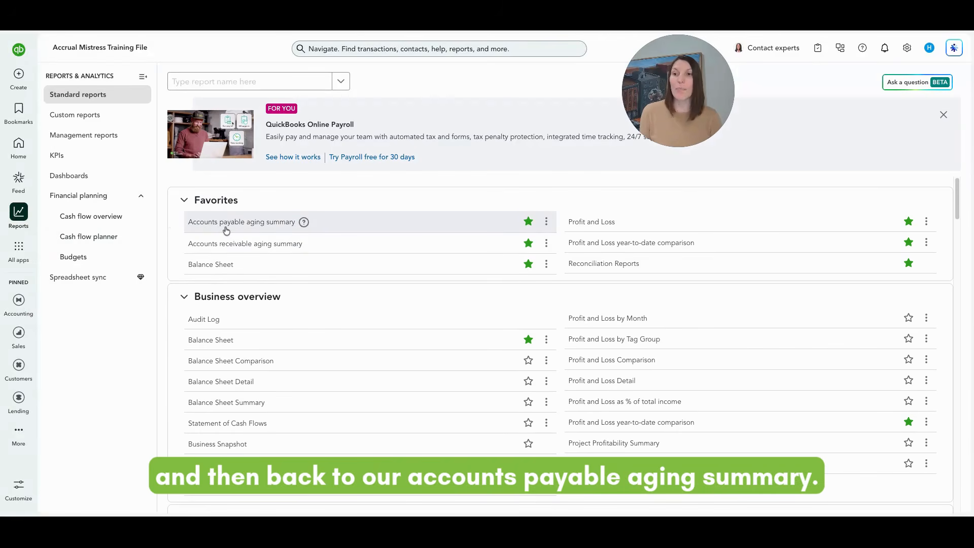
click(227, 228)
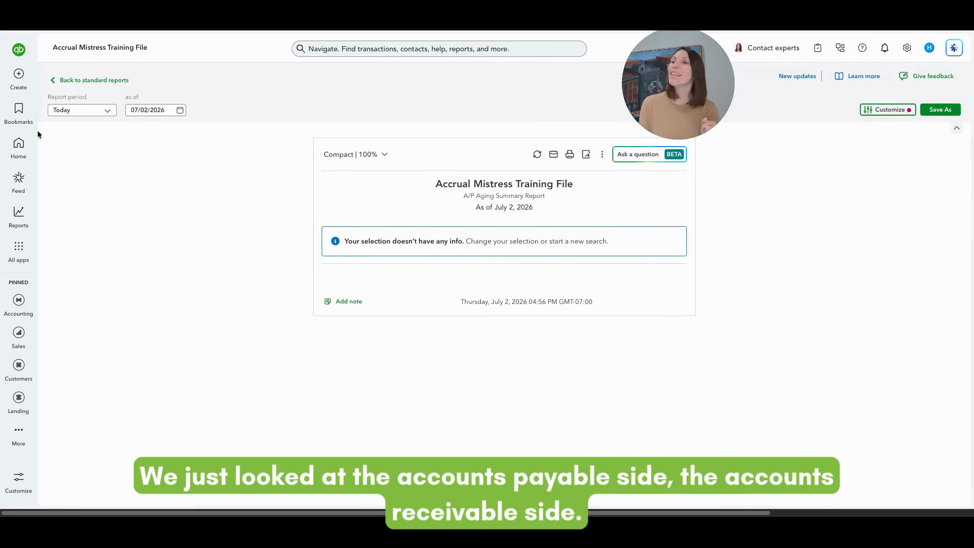
- Return to the bank transactions and filter the pending checking account list to Money in to look for incoming matches
mouse_move(3, 111)
click(90, 200)
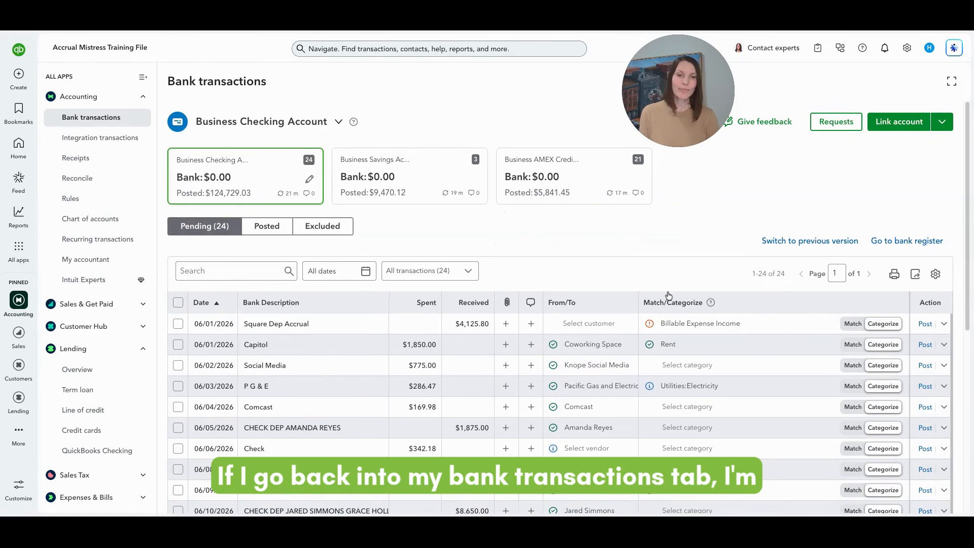
scroll(668, 296, down, 1)
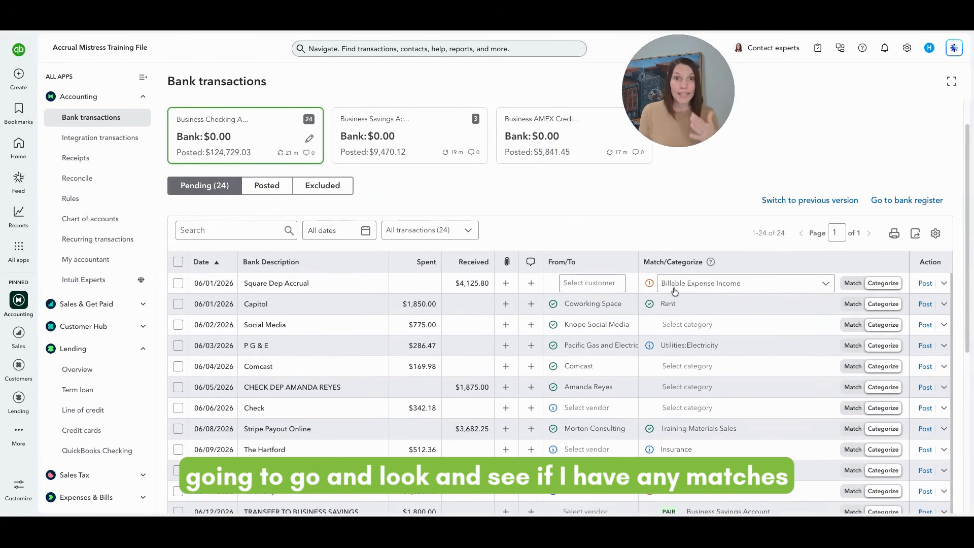
scroll(675, 290, down, 1)
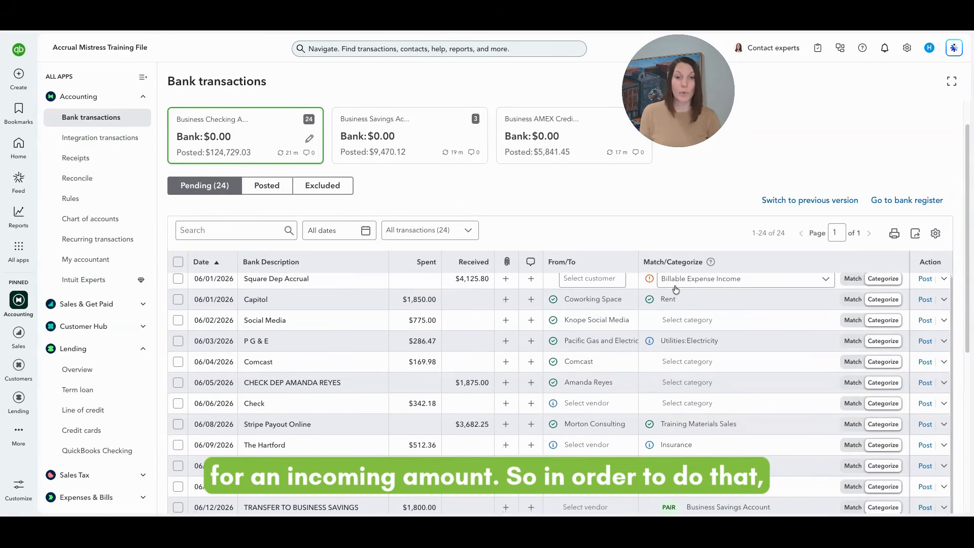
scroll(675, 290, up, 1)
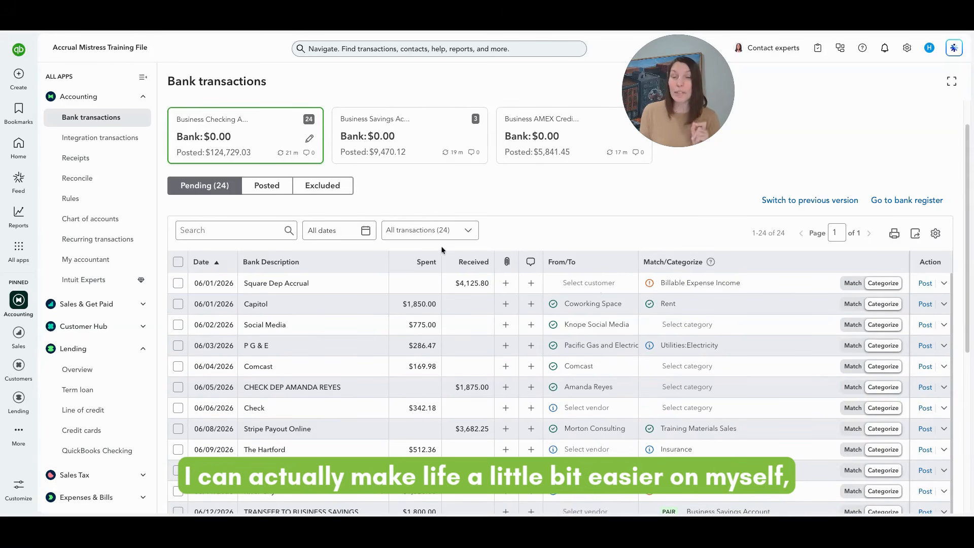
click(467, 236)
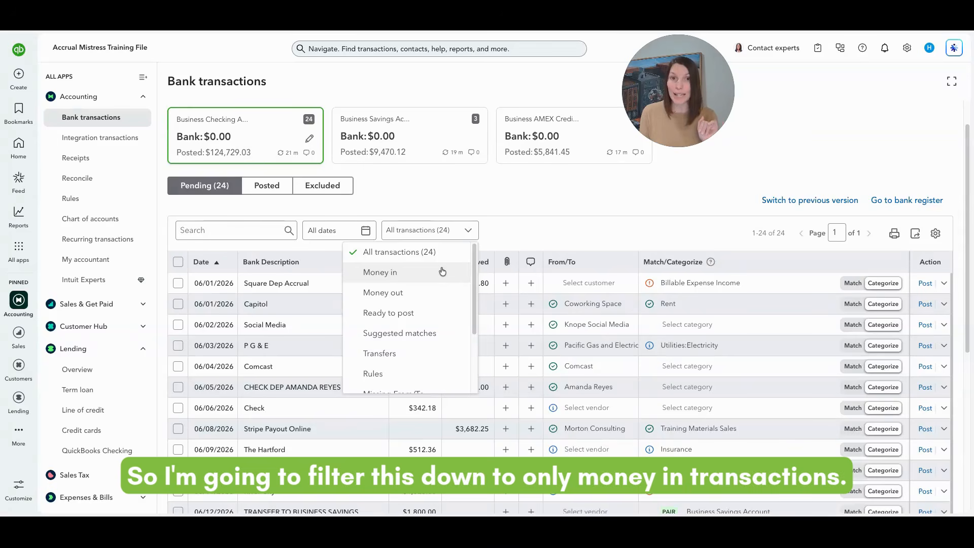
click(442, 272)
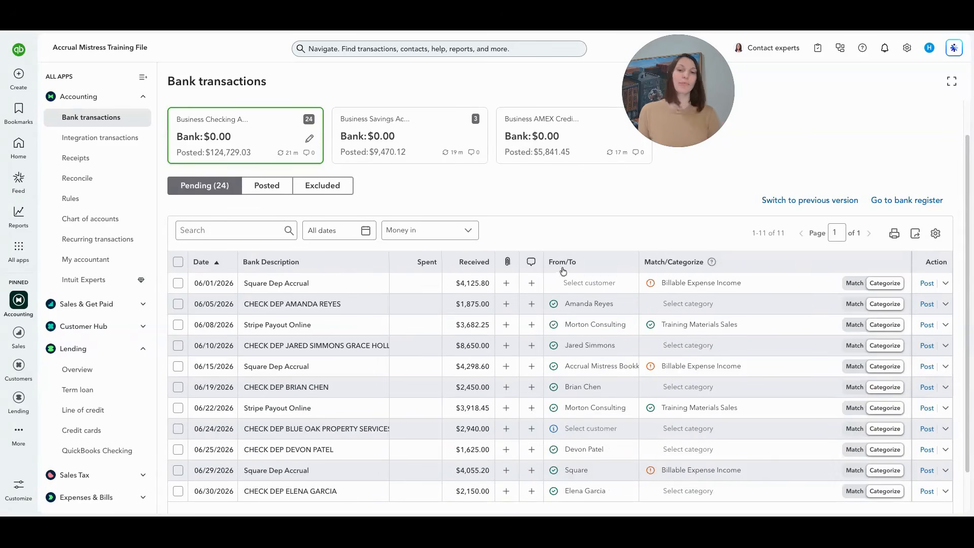
scroll(563, 271, down, 1)
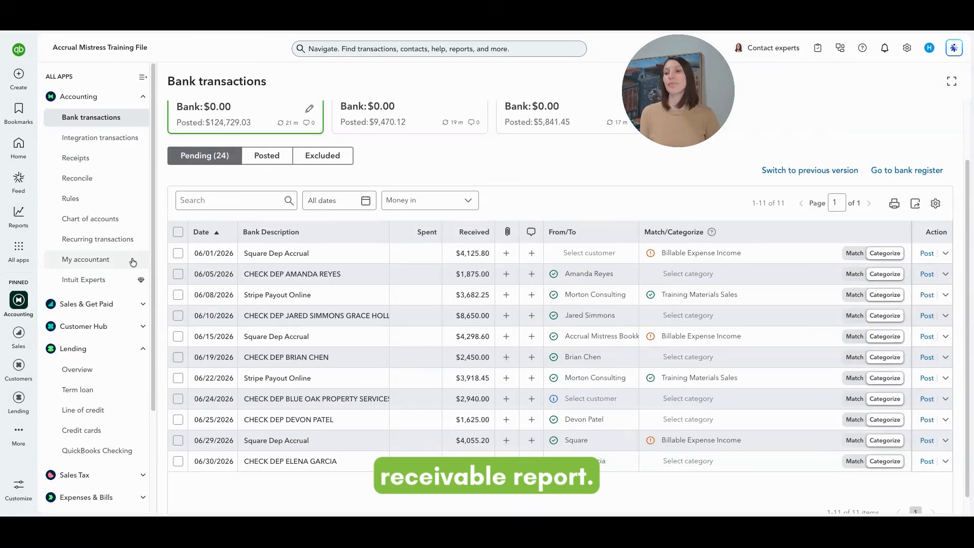
- Open the Accounts receivable aging summary, drill into the 31 - 60 day total's invoices, and return to the summary report
mouse_move(18, 214)
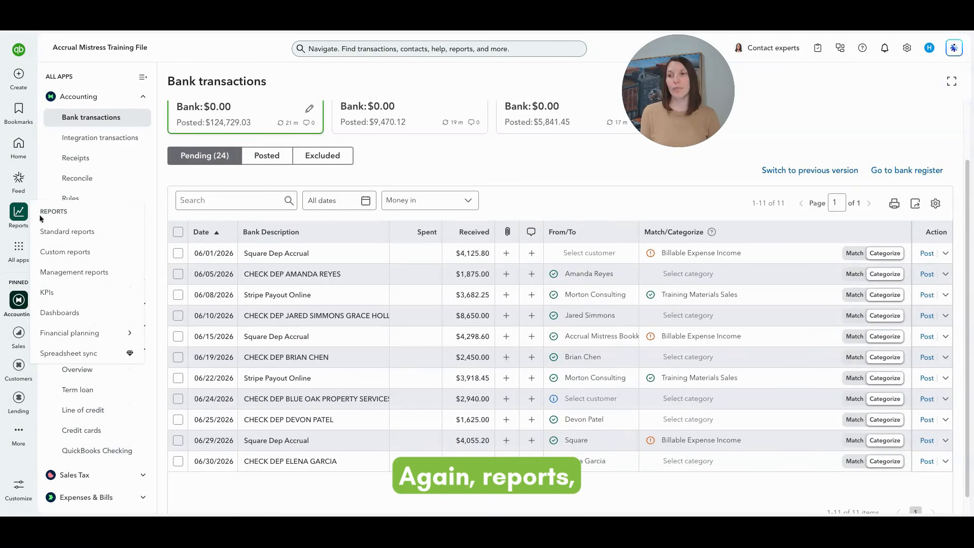
click(67, 232)
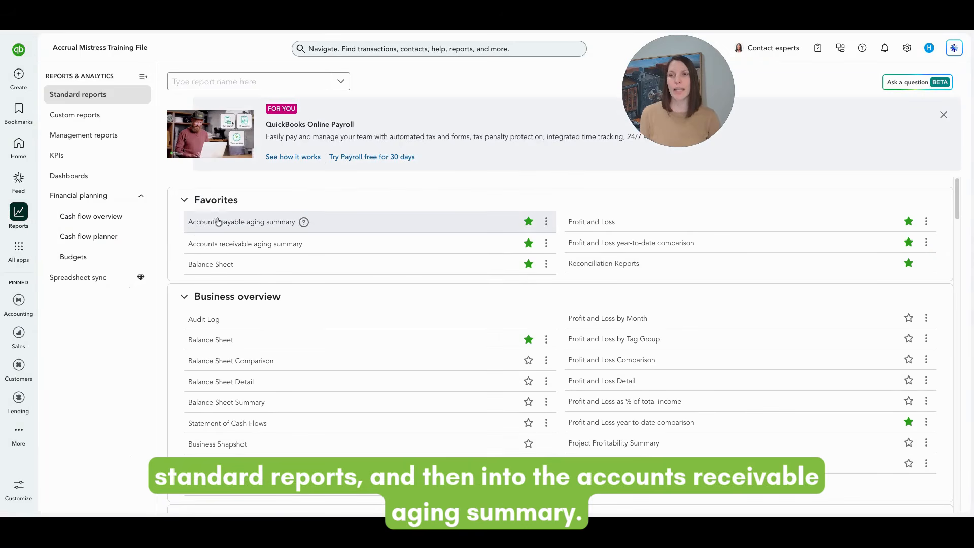
click(252, 245)
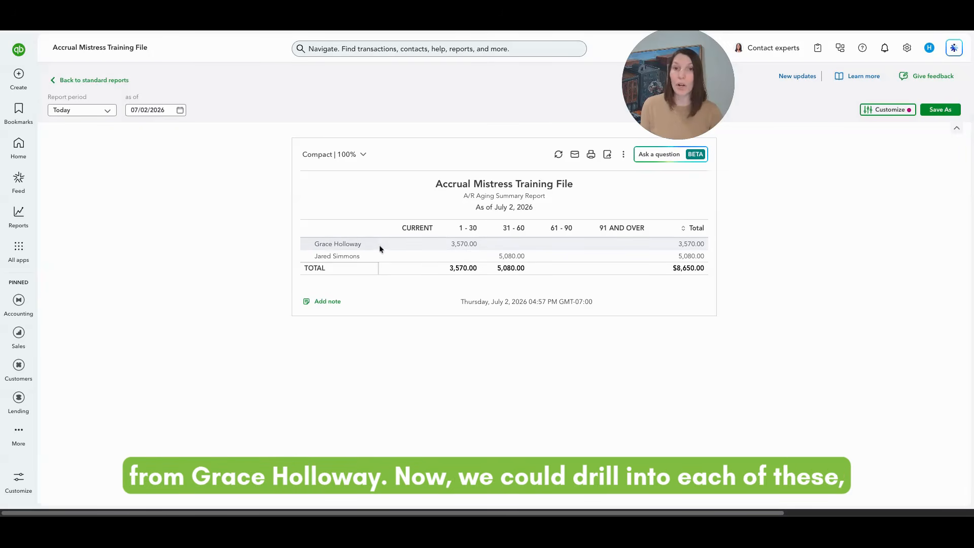
click(506, 267)
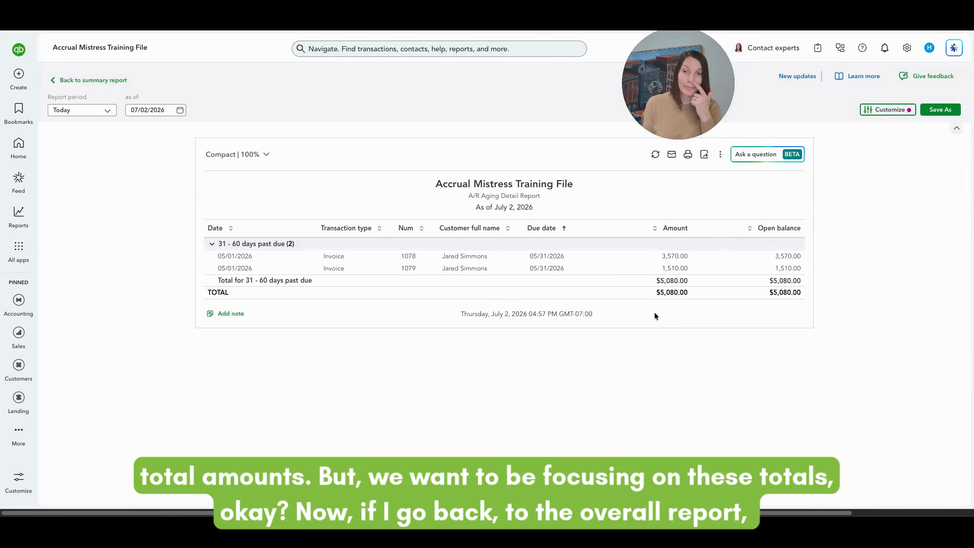
click(101, 86)
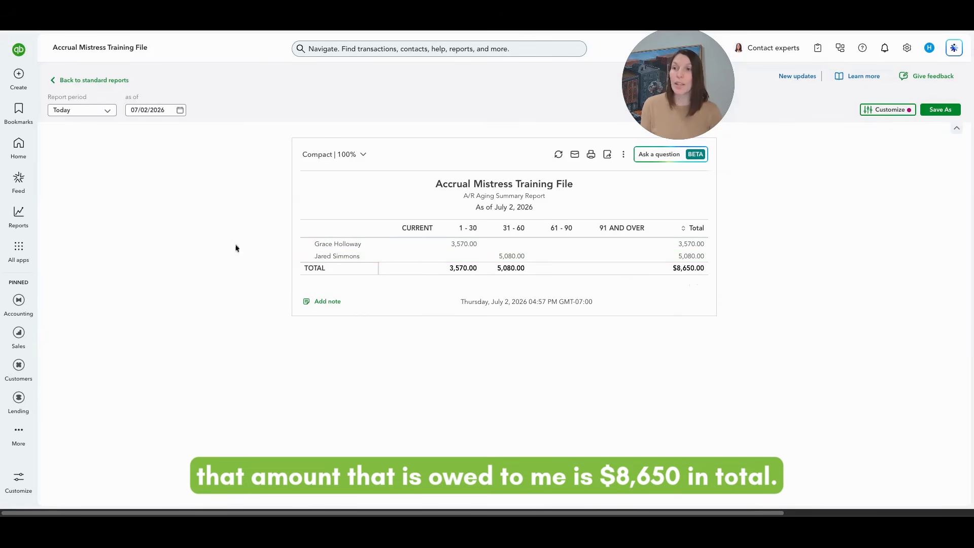
- Return to the bank transactions, expand the 06/10/2026 $8,650.00 check deposit, and highlight the payer names in its full bank description
click(18, 108)
click(91, 200)
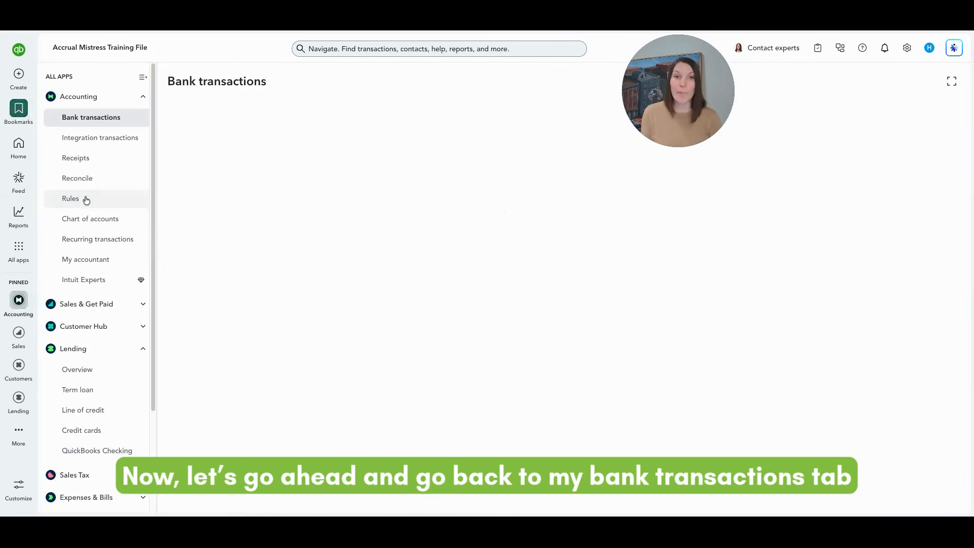
scroll(505, 256, down, 3)
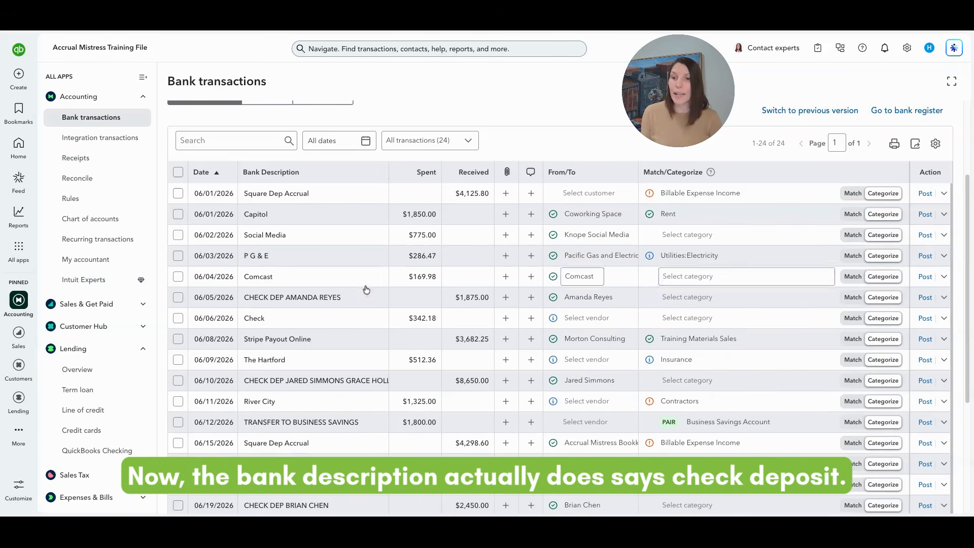
click(264, 386)
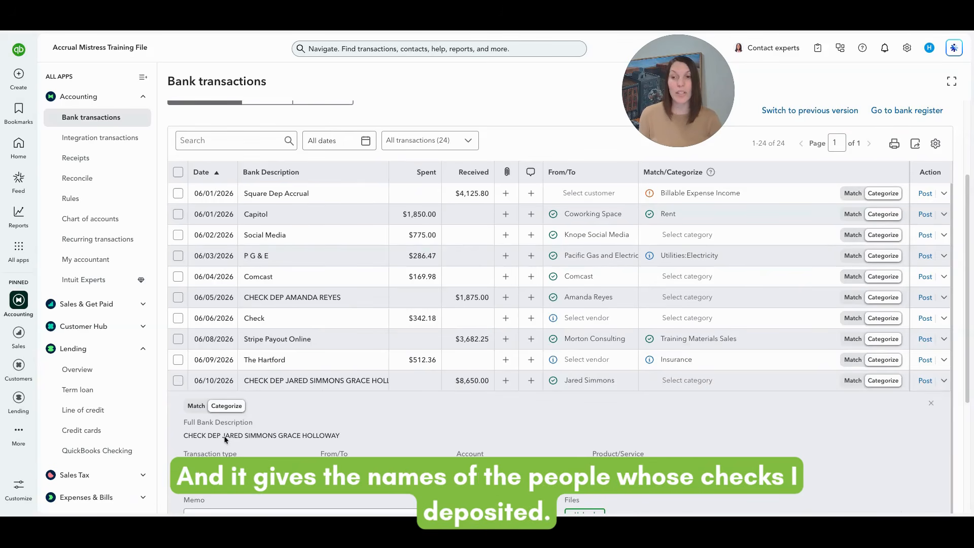
drag(224, 437, 341, 437)
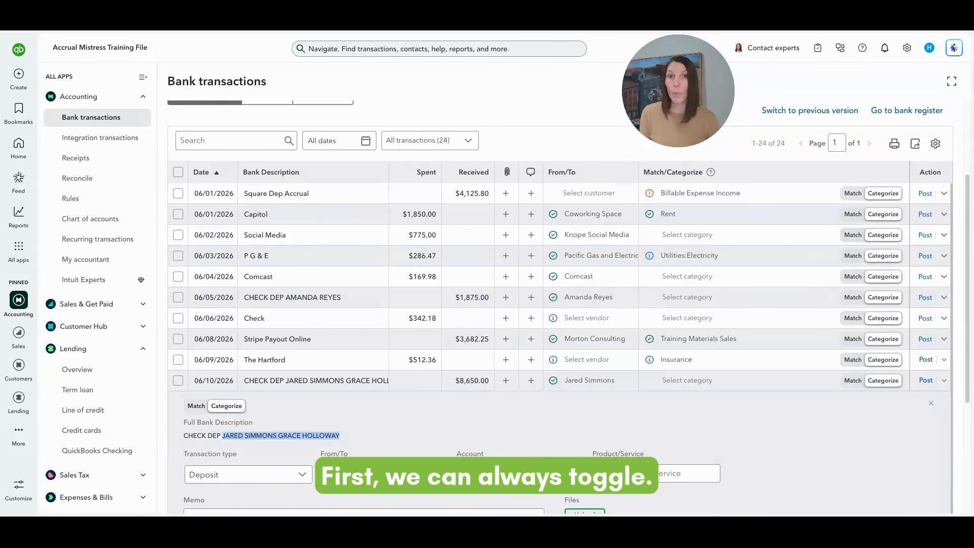
- Match the 06/10/2026 check deposit to the three open invoices of $3,570.00, $3,570.00 and $1,510.00
click(853, 380)
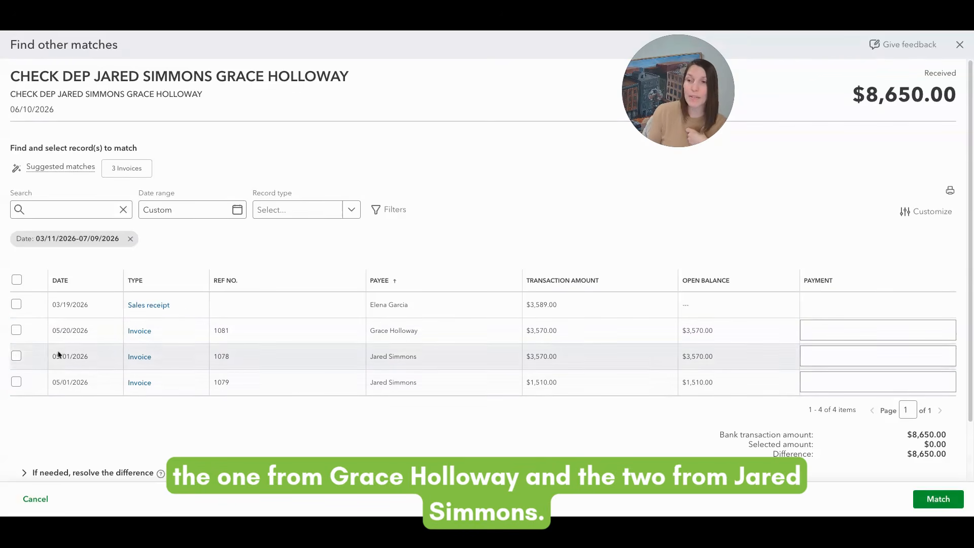
click(16, 330)
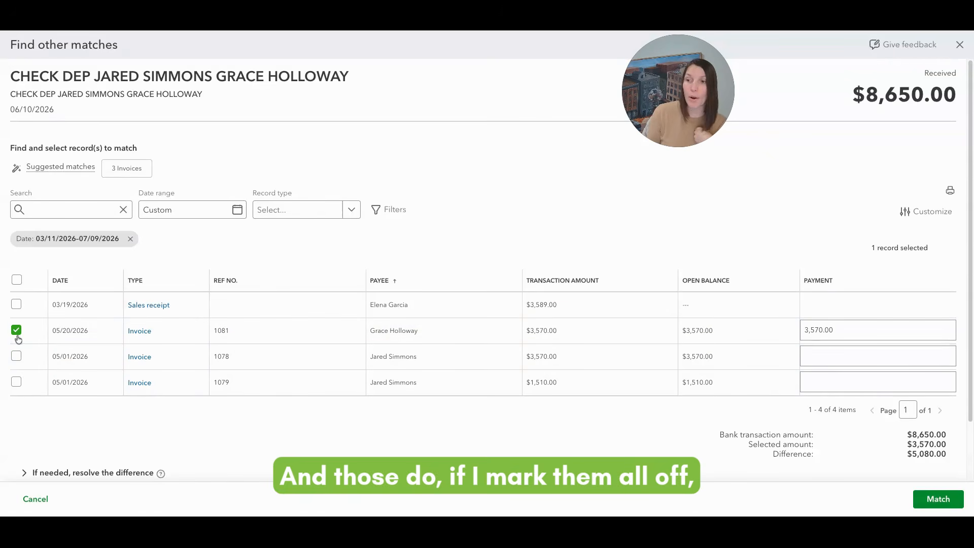
click(15, 358)
click(16, 382)
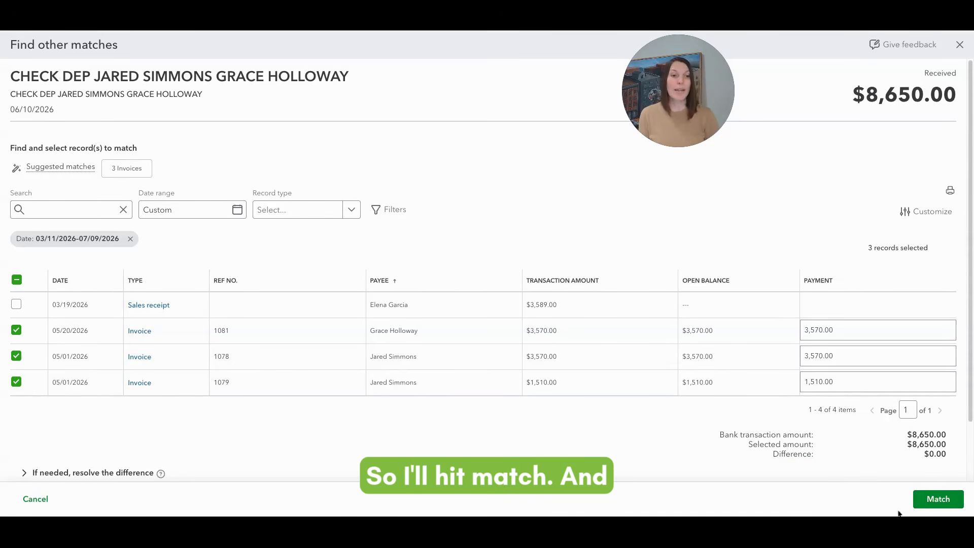
click(923, 504)
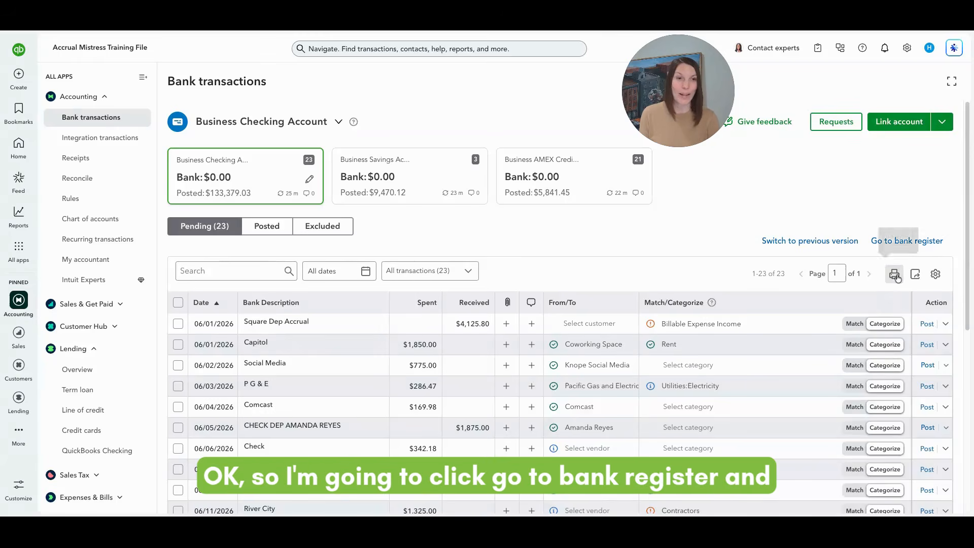
- Open the bank register of the Business Checking Account
click(924, 242)
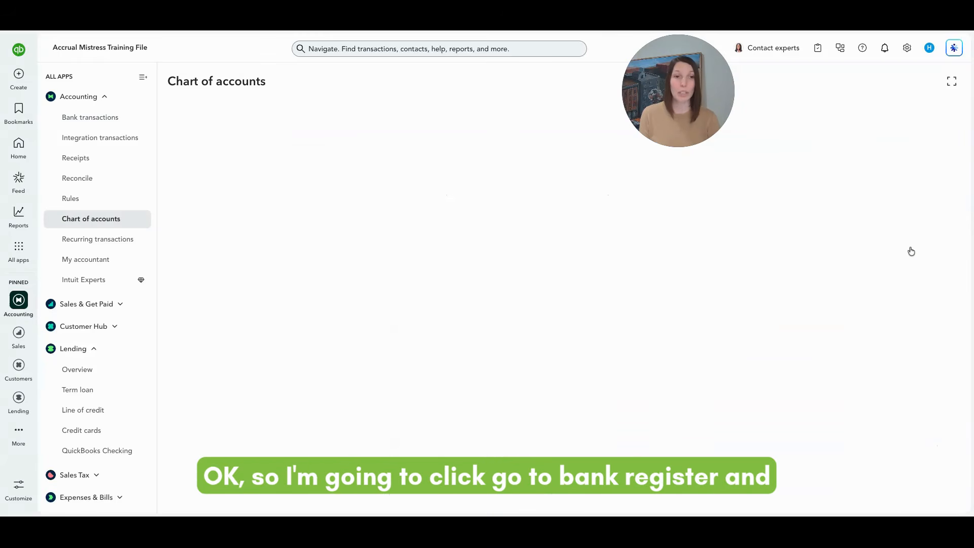